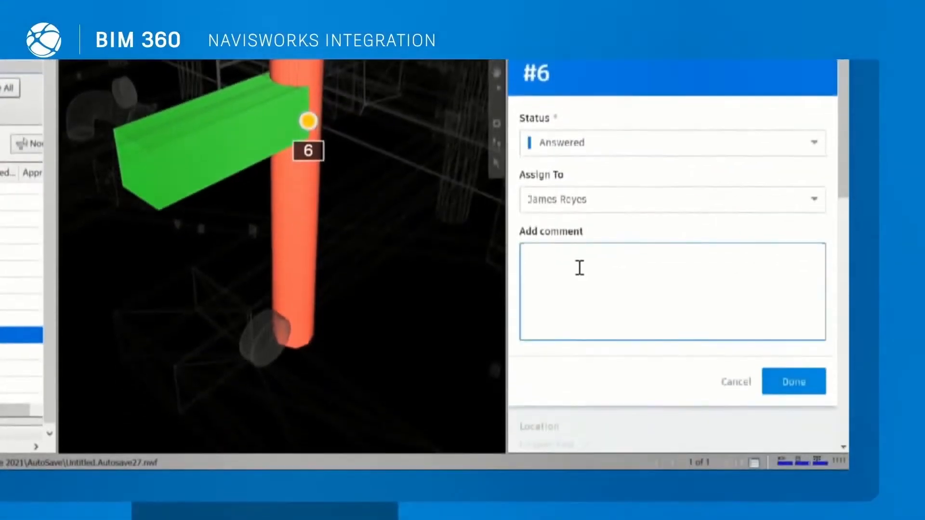
# Step: Save the Answered response to issue #6, and assign the new "Remove structural support in C5" issue to the SureStruct contact
pyautogui.click(792, 375)
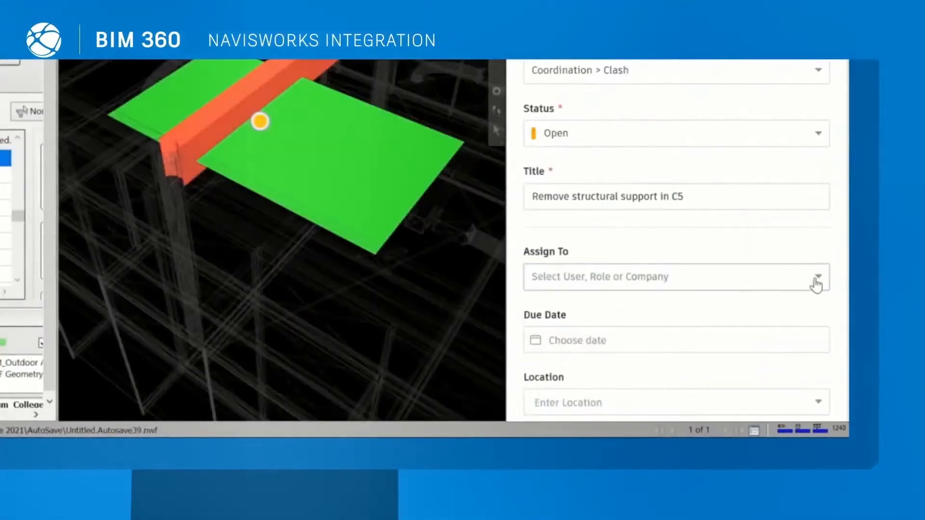
pyautogui.click(816, 284)
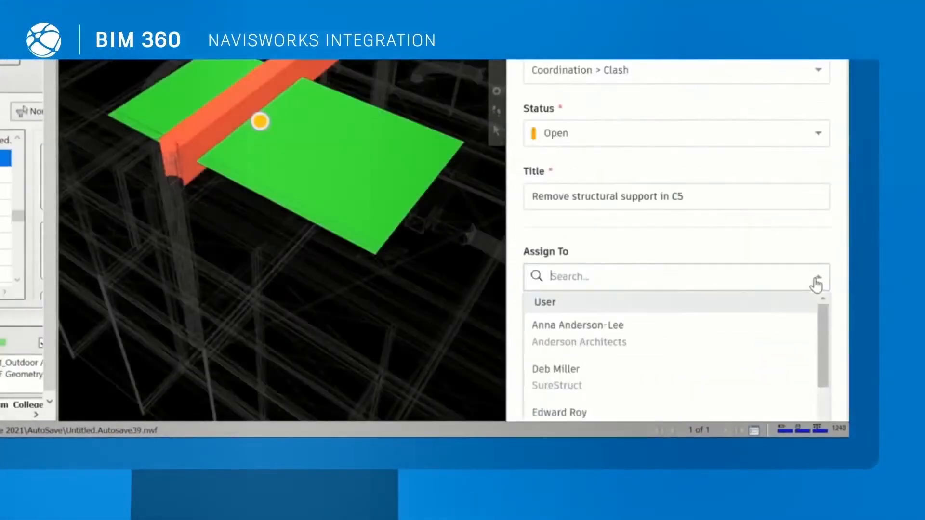
pyautogui.click(635, 376)
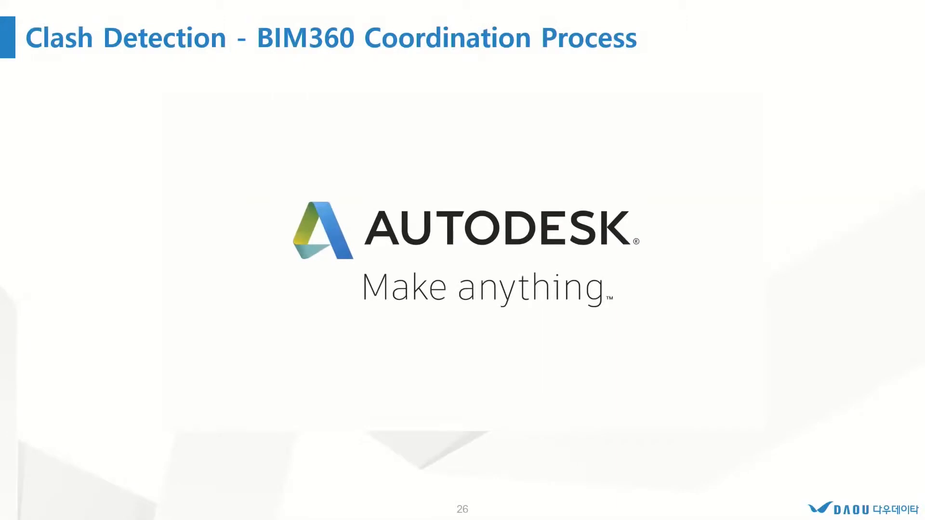
pyautogui.press('Right')
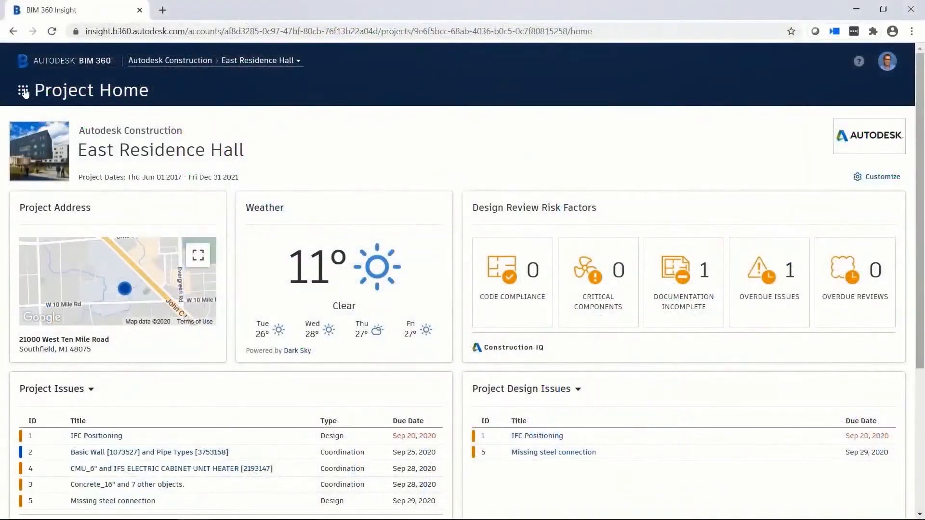
# Step: Open Model Coordination for the East Residence Hall project and show the clashes between the MEP and structural coordination models
pyautogui.click(23, 90)
pyautogui.click(148, 237)
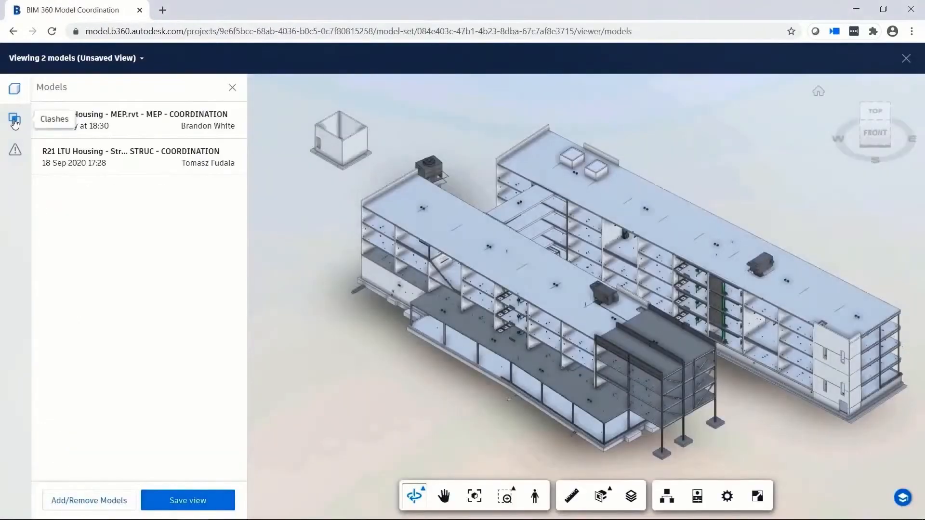
pyautogui.click(14, 120)
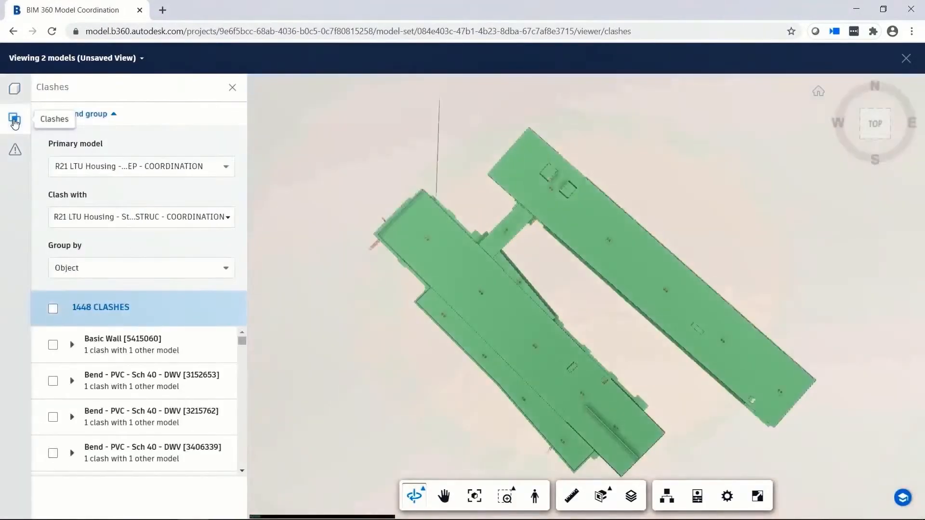
# Step: Group the clashes by Type Name and start an issue for the RECTANGULAR WITH TAPS MITERED group, placing its pin on a clashing duct
pyautogui.moveTo(242, 342); pyautogui.dragTo(247, 426)
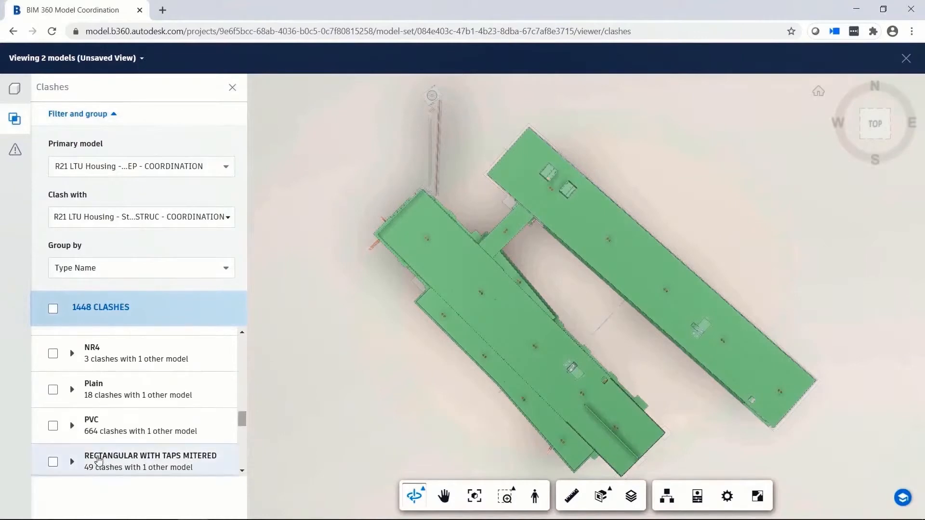
pyautogui.click(53, 462)
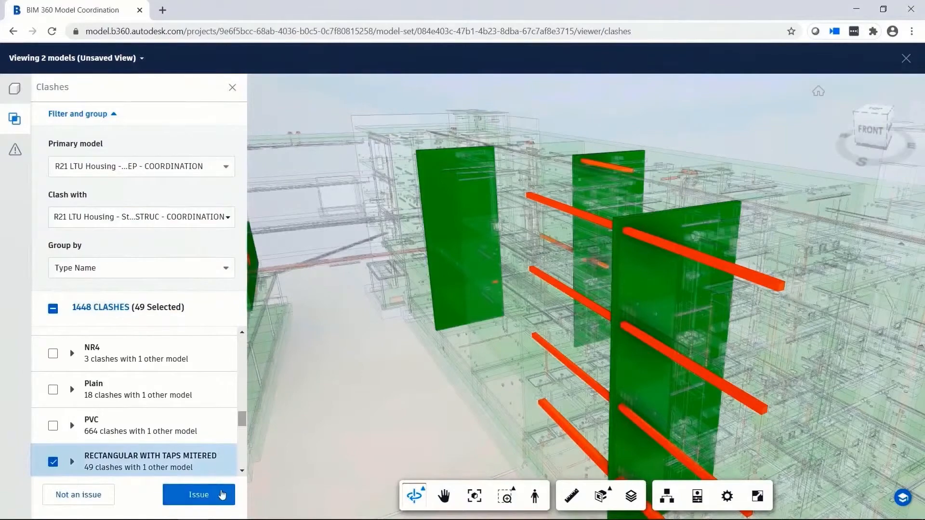
pyautogui.click(198, 495)
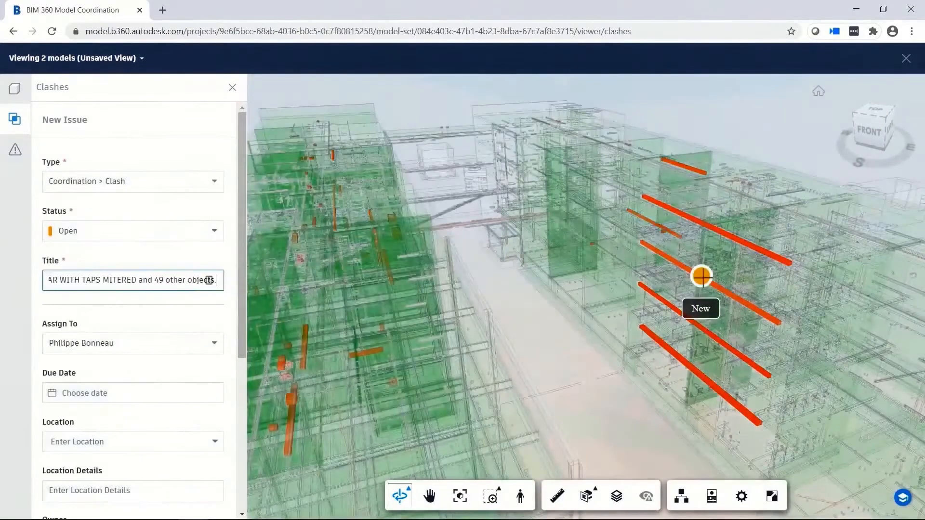
pyautogui.click(702, 276)
# Step: Assign the new clash issue to a team member, set its due date to Sep 29, and create it
pyautogui.scroll(-3, 245, 267)
pyautogui.click(215, 226)
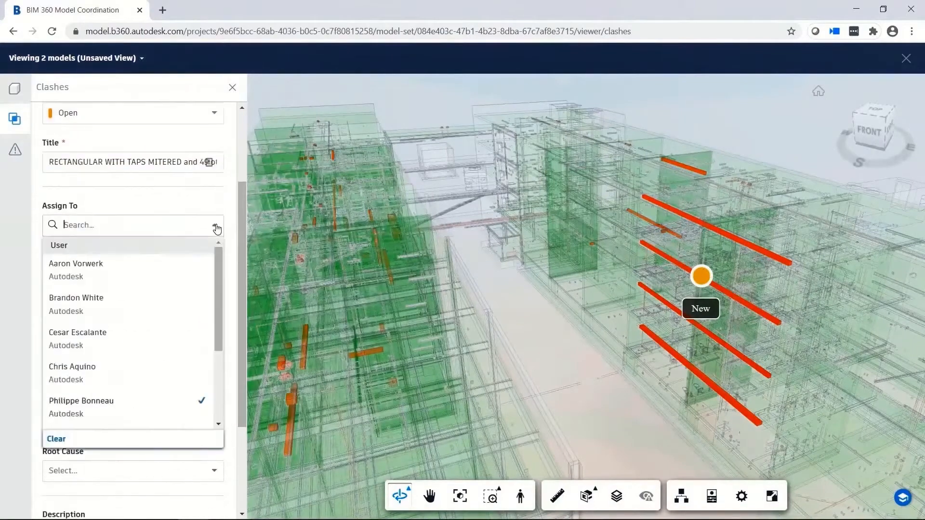
pyautogui.click(118, 401)
pyautogui.click(163, 279)
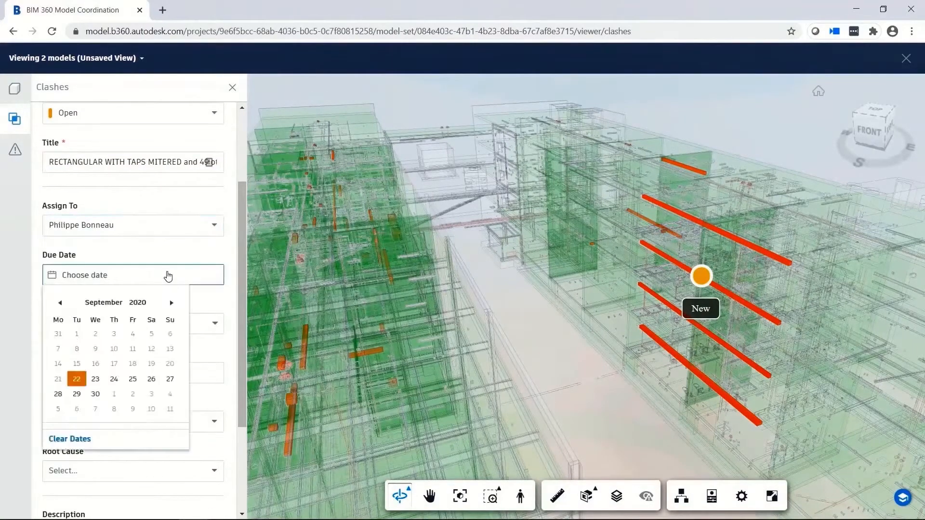
pyautogui.click(76, 394)
pyautogui.moveTo(241, 349); pyautogui.dragTo(237, 443)
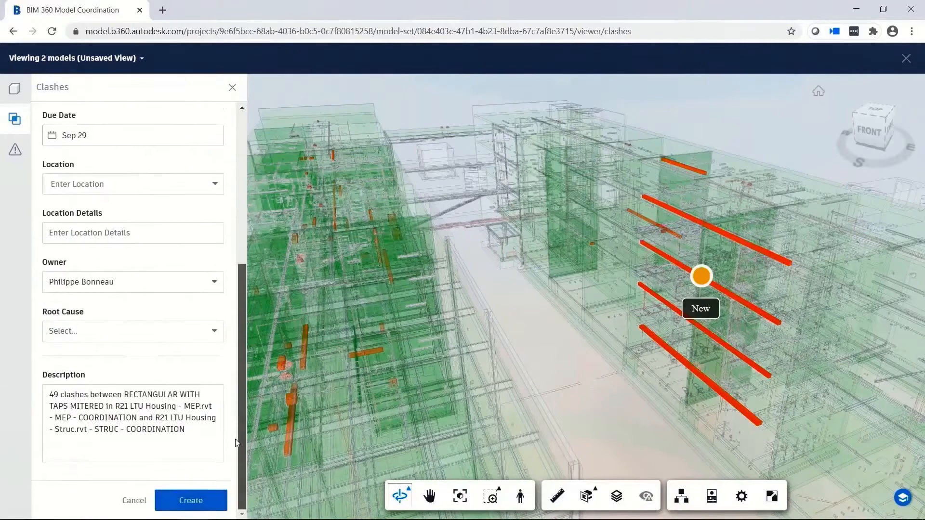
pyautogui.click(204, 502)
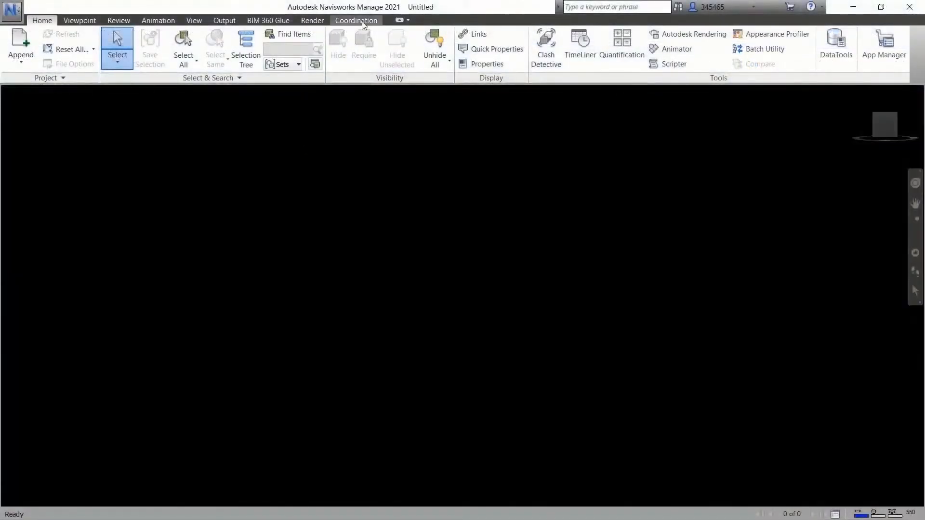
# Step: In Navisworks Manage, start opening coordination models from the East Residence Hall project of the Autodesk Construction account
pyautogui.click(356, 21)
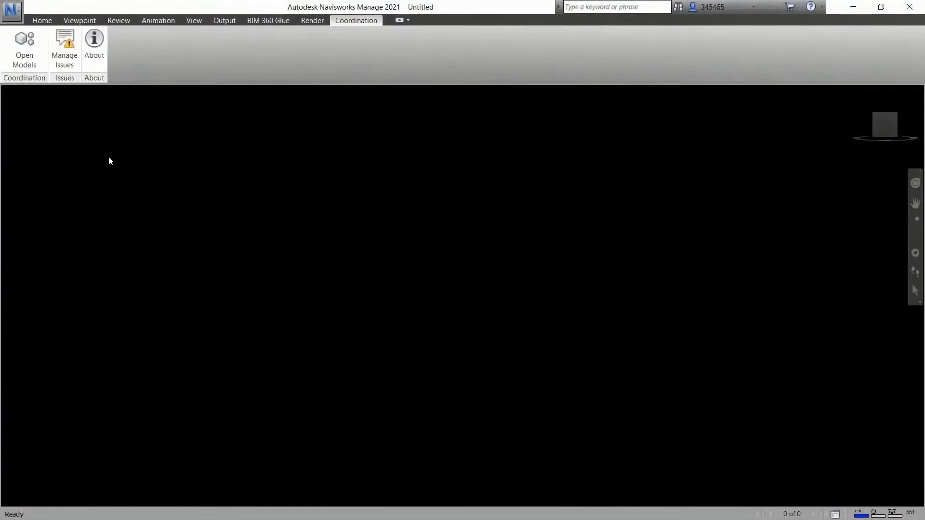
pyautogui.click(32, 56)
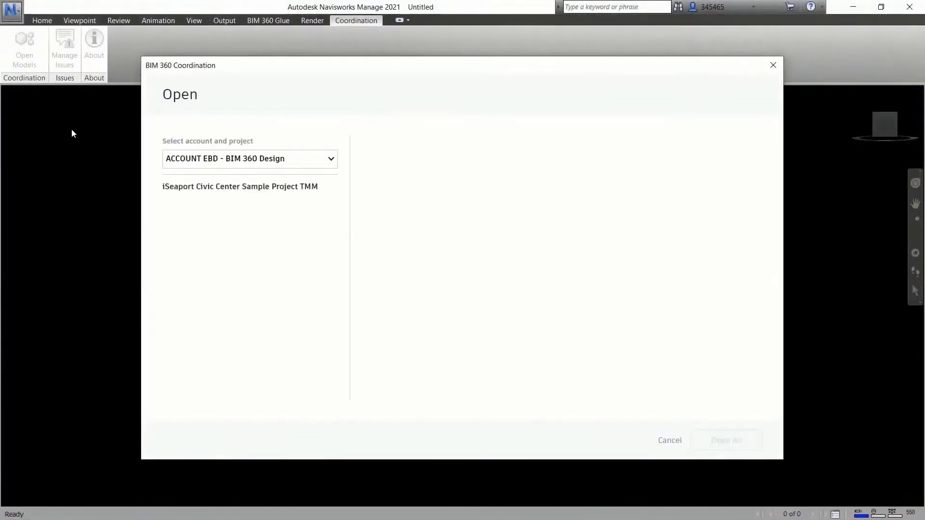
pyautogui.click(333, 164)
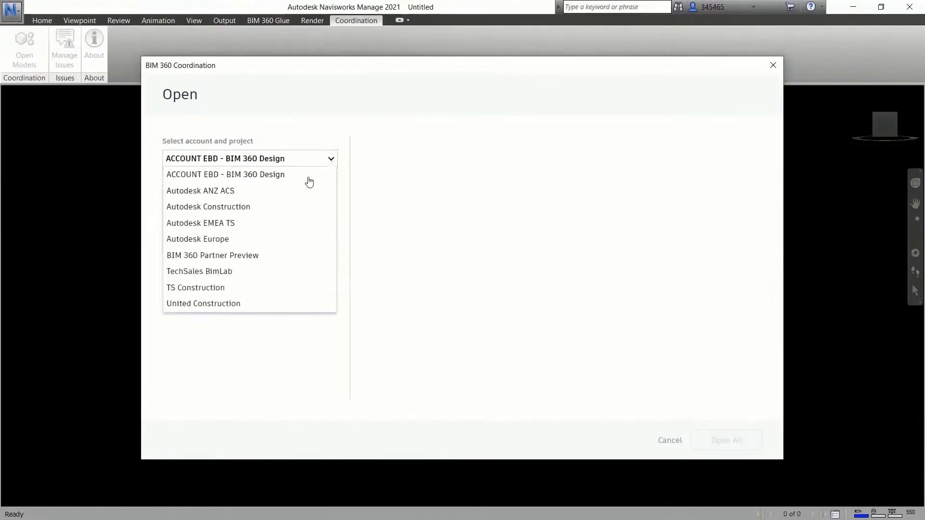
pyautogui.click(228, 213)
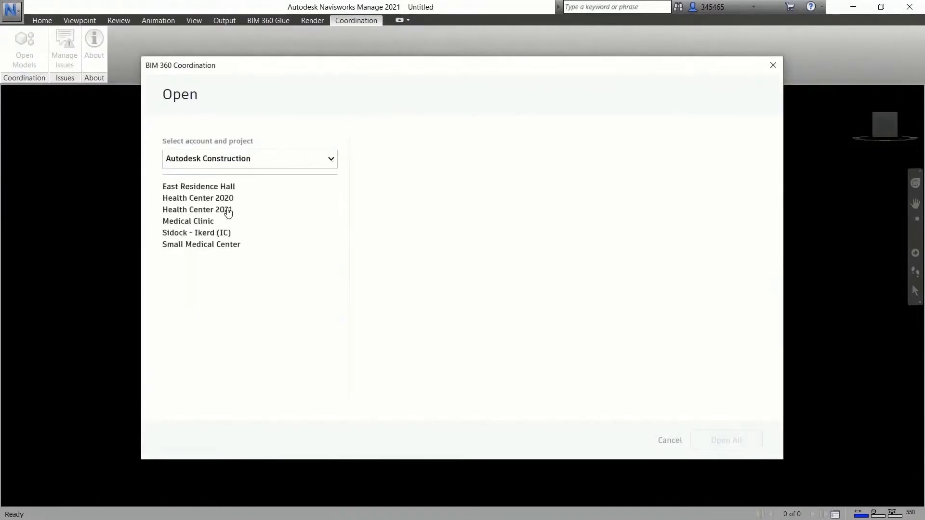
pyautogui.click(226, 188)
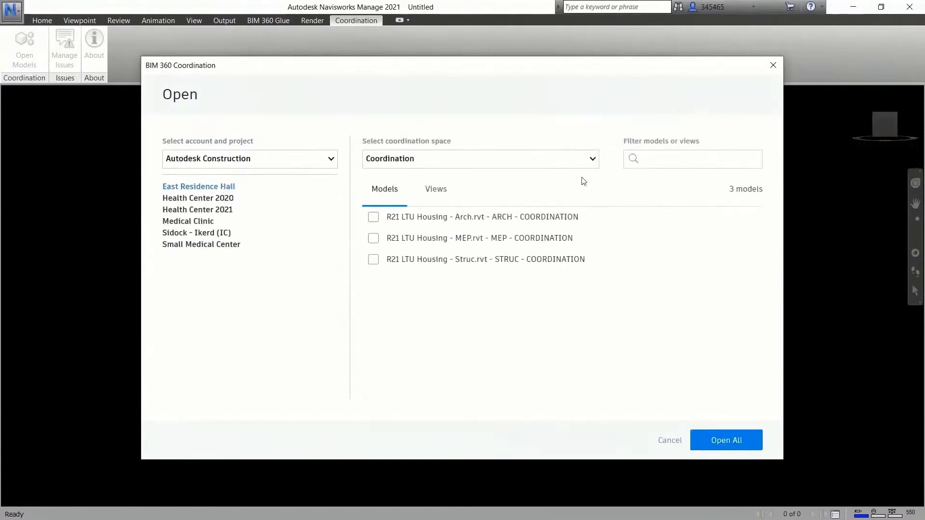
# Step: Open the MEP - COORDINATION and STRUC - COORDINATION models from the Shared Packages coordination space
pyautogui.click(593, 163)
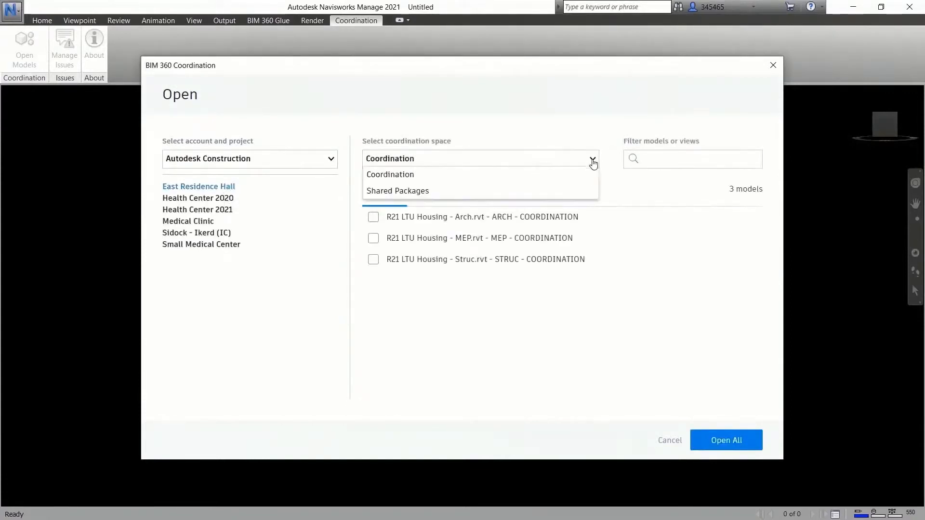
pyautogui.click(422, 193)
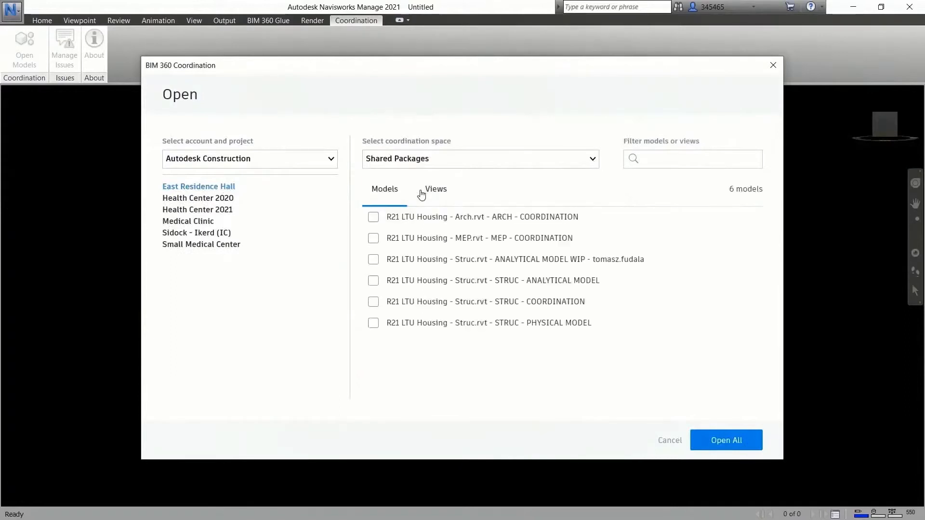
pyautogui.click(373, 238)
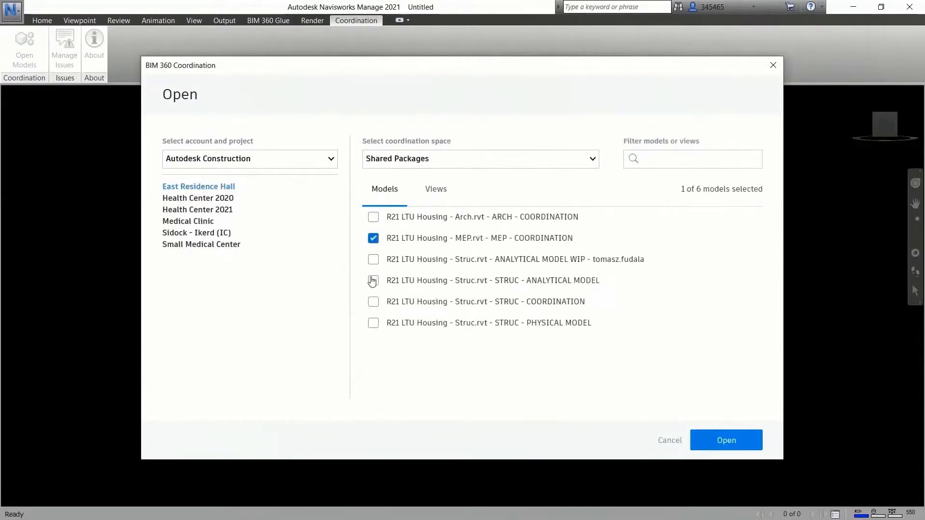
pyautogui.click(737, 446)
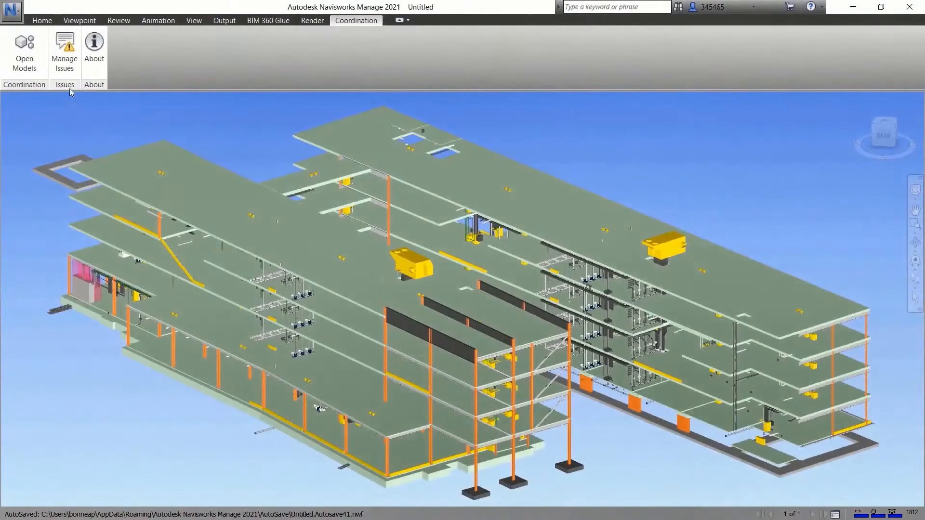
# Step: Open issue #6, Beam Conflict with Mechanical, from the BIM 360 issues and review its details and attachments
pyautogui.click(64, 53)
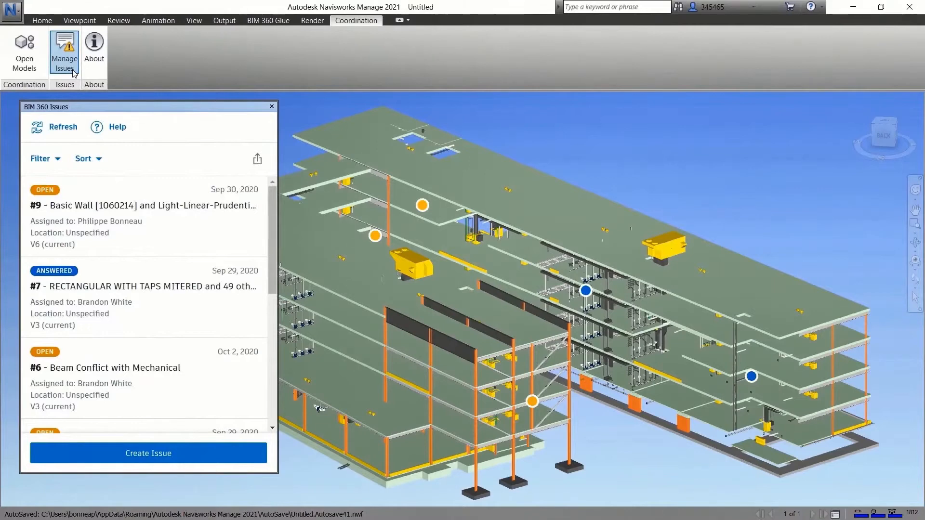
pyautogui.click(151, 369)
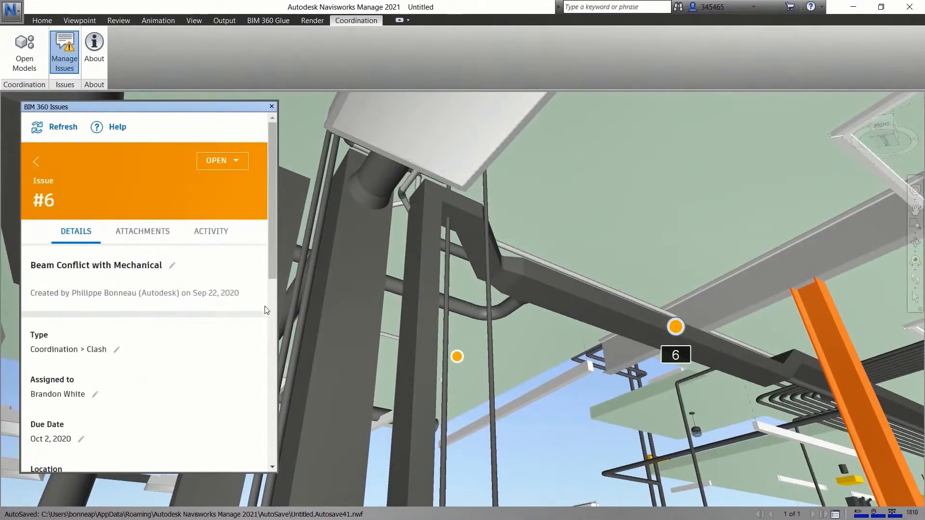
pyautogui.moveTo(276, 268)
pyautogui.mouseDown()
pyautogui.moveTo(276, 410)
pyautogui.moveTo(264, 273)
pyautogui.mouseUp()
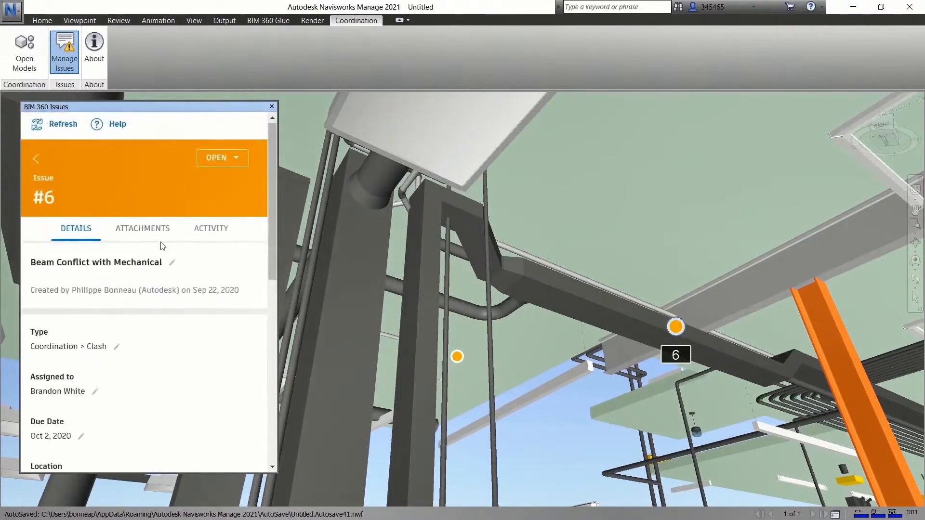
pyautogui.click(146, 234)
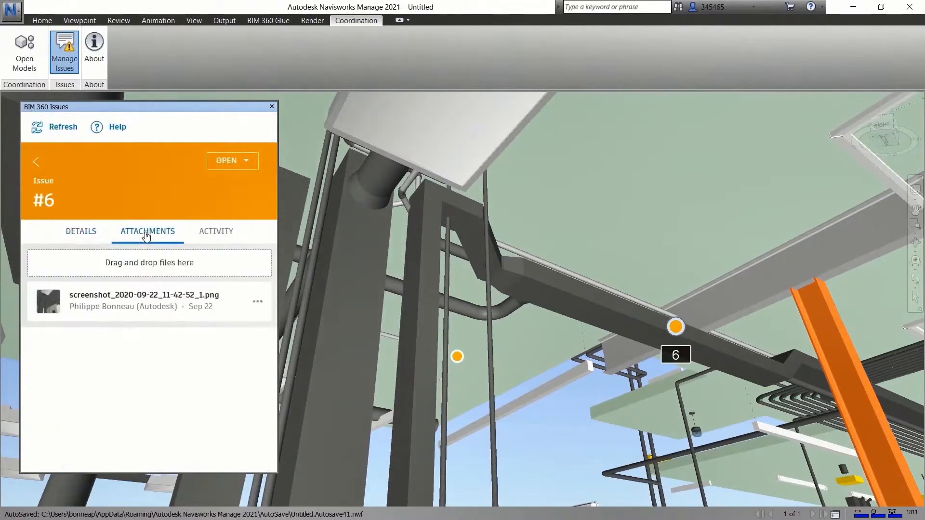
# Step: Set issue #6 to Answered with the comment "Duct will be moved", save it, and close the BIM 360 issues
pyautogui.click(243, 171)
pyautogui.click(193, 206)
pyautogui.write('Duct will be moved.')
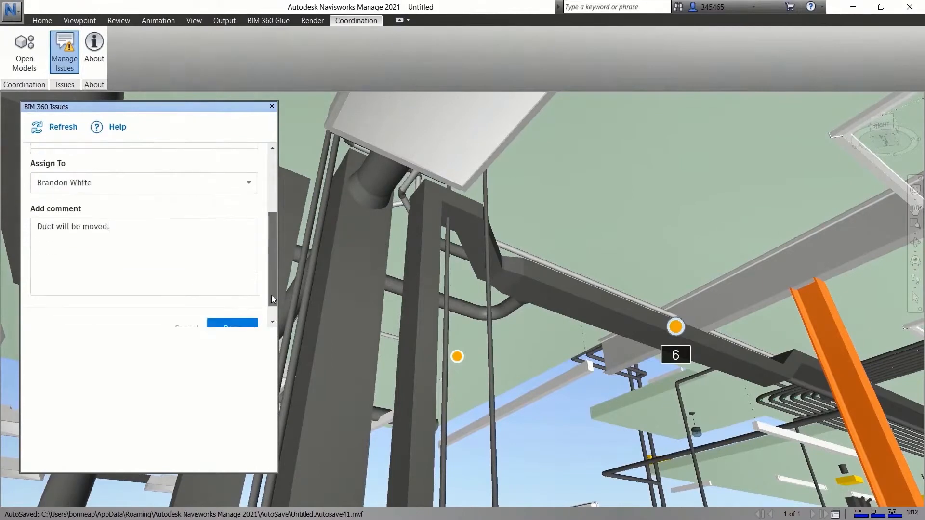
pyautogui.scroll(-1, 271, 294)
pyautogui.click(241, 312)
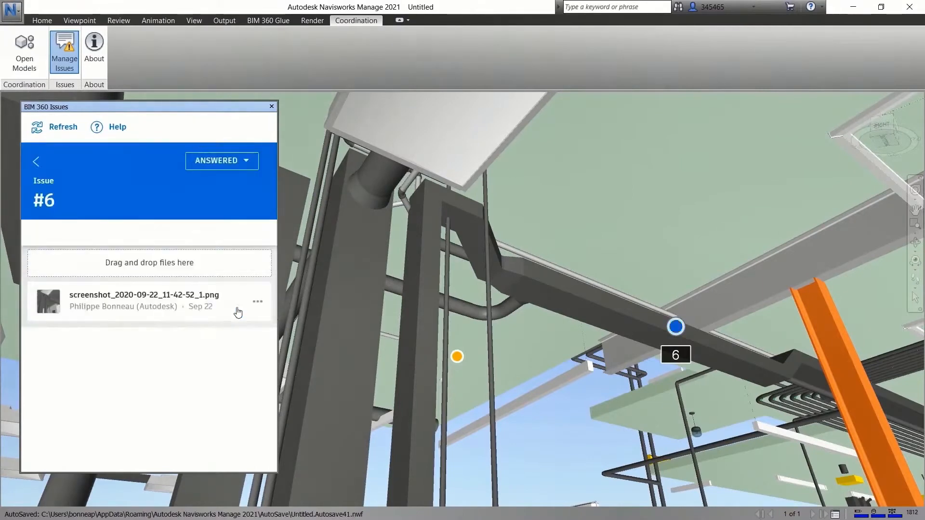
pyautogui.click(36, 163)
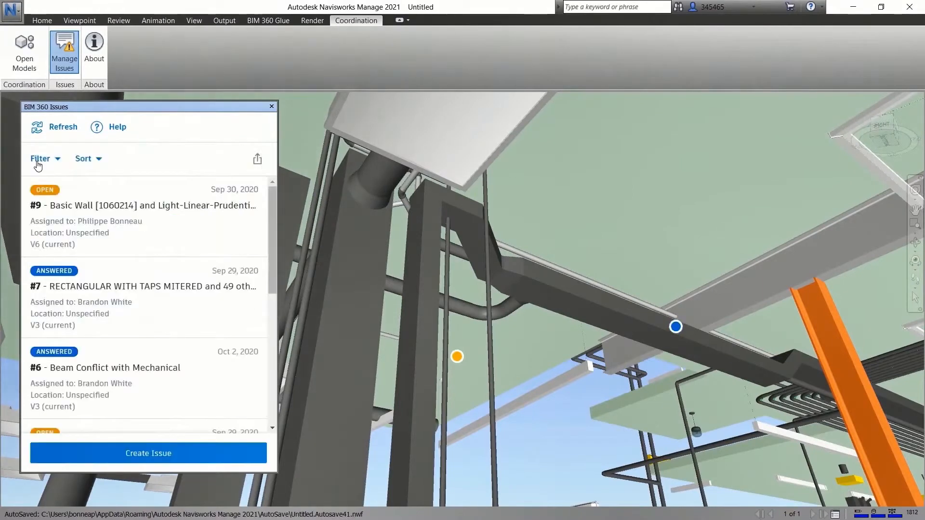
pyautogui.click(272, 107)
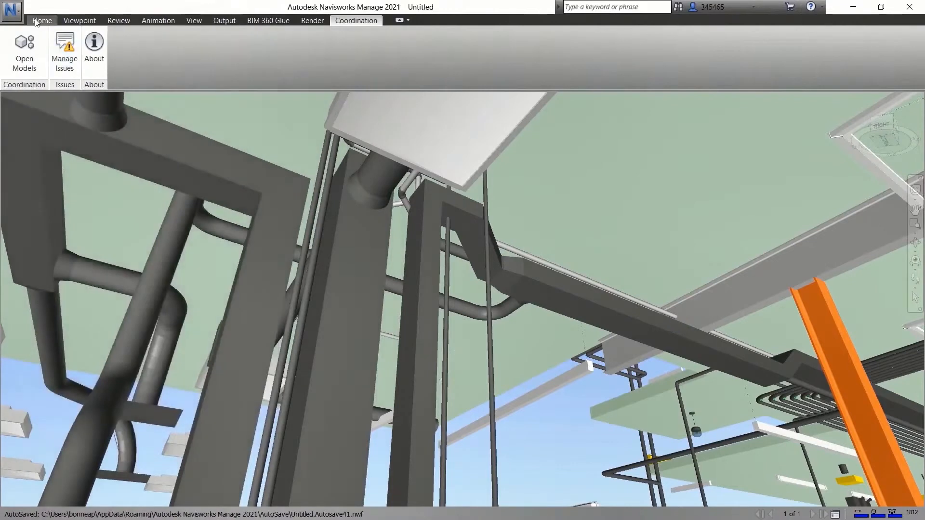
# Step: Set up a Clearance clash test named STRUCT vs MEP, checking the structural model's Structural Columns against the MEP coordination model
pyautogui.click(42, 20)
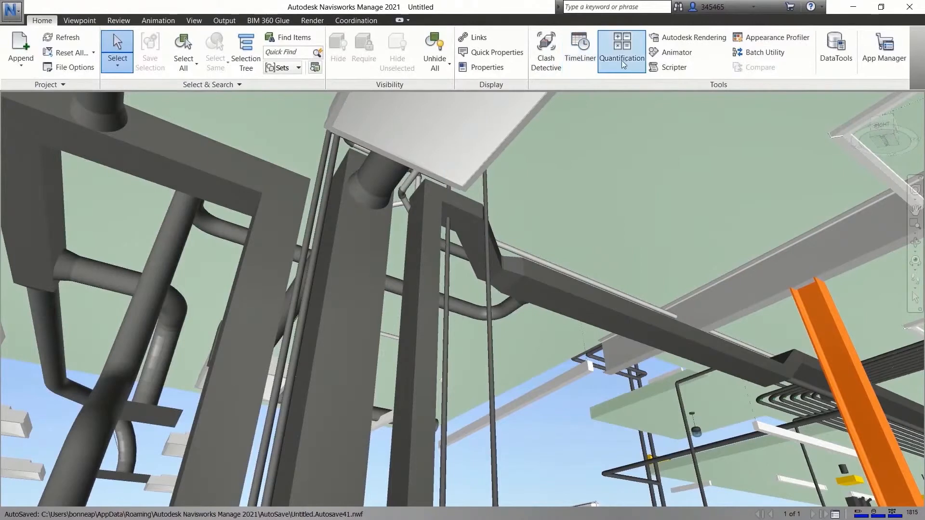
pyautogui.click(559, 60)
pyautogui.click(129, 323)
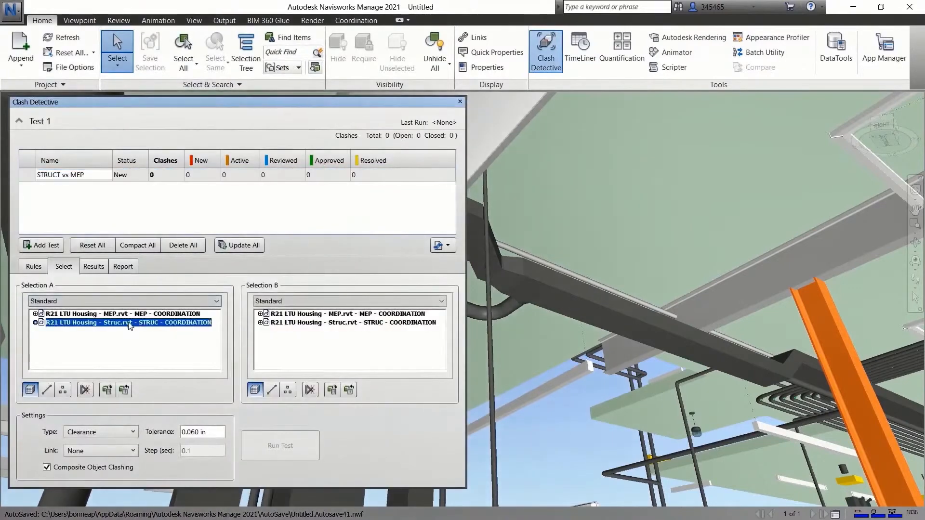
pyautogui.click(36, 323)
pyautogui.click(80, 348)
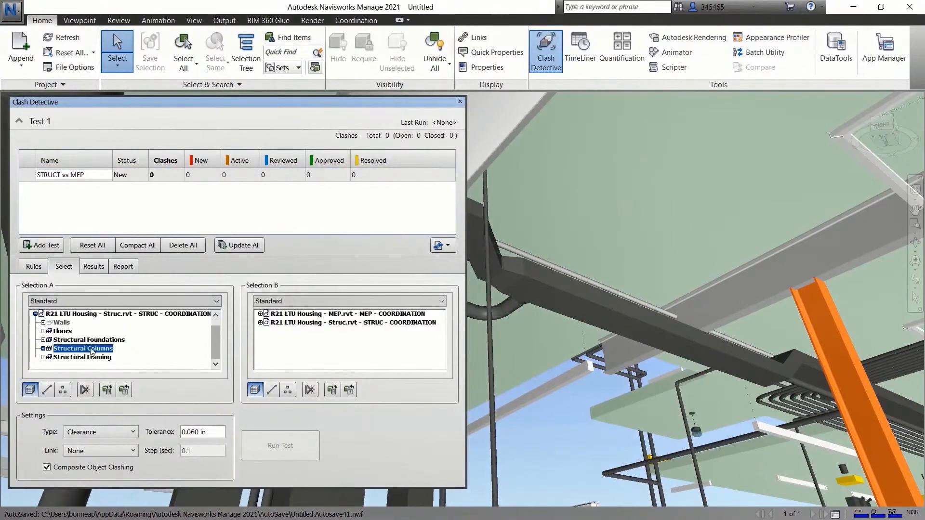
pyautogui.click(284, 314)
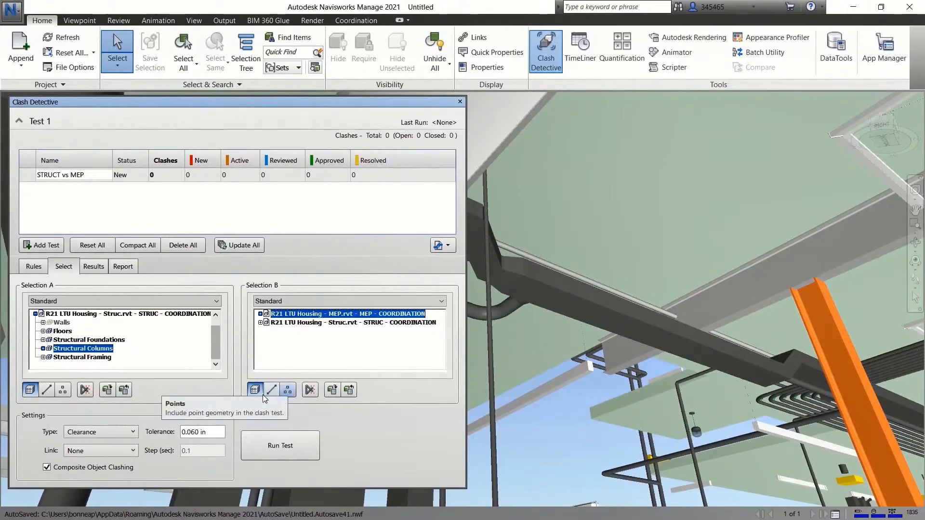
pyautogui.click(133, 433)
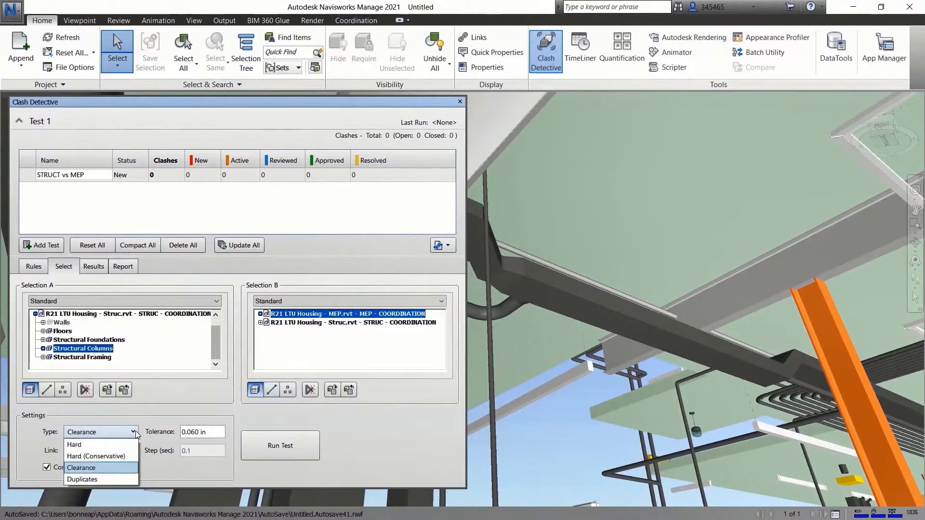
pyautogui.click(174, 431)
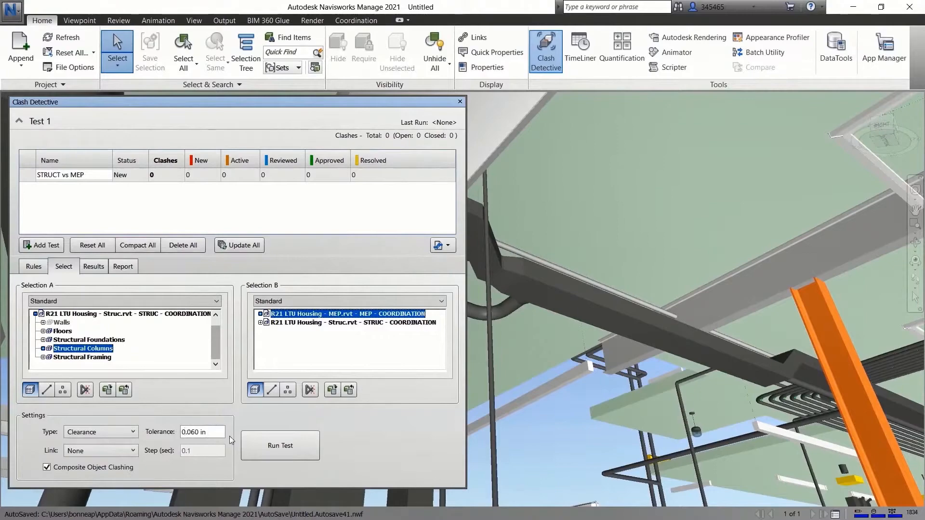
# Step: Run the STRUCT vs MEP clash test and display Clash5 from its results in the model
pyautogui.click(304, 447)
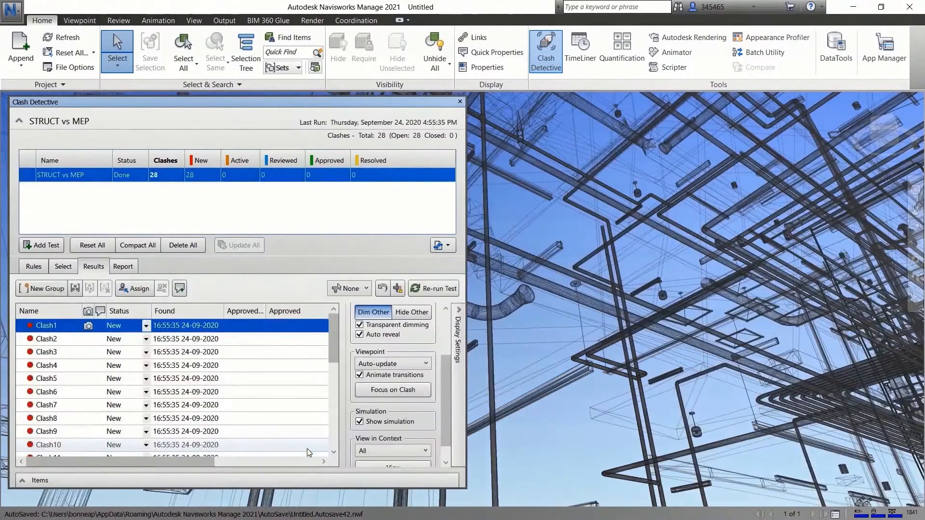
pyautogui.click(78, 378)
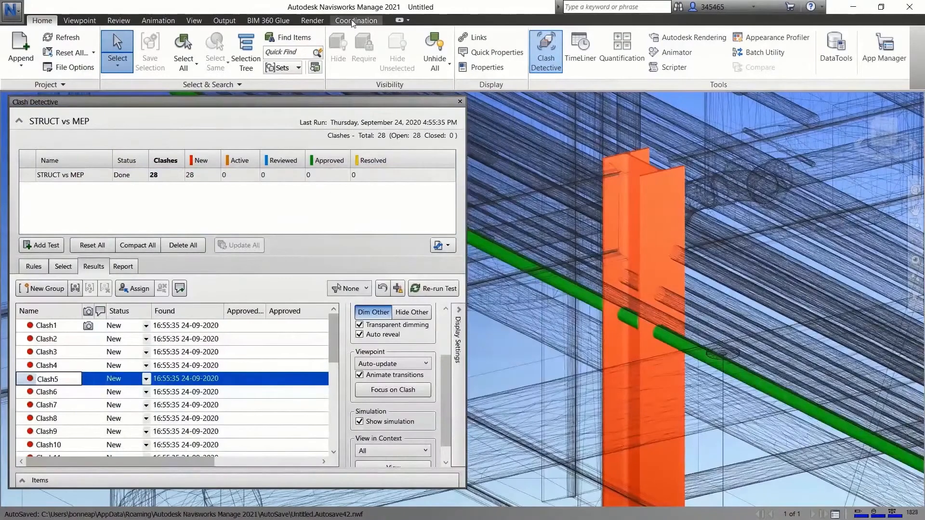
# Step: Start a new BIM 360 issue and pin it on the pipe where it passes through the steel column of Clash5
pyautogui.click(356, 20)
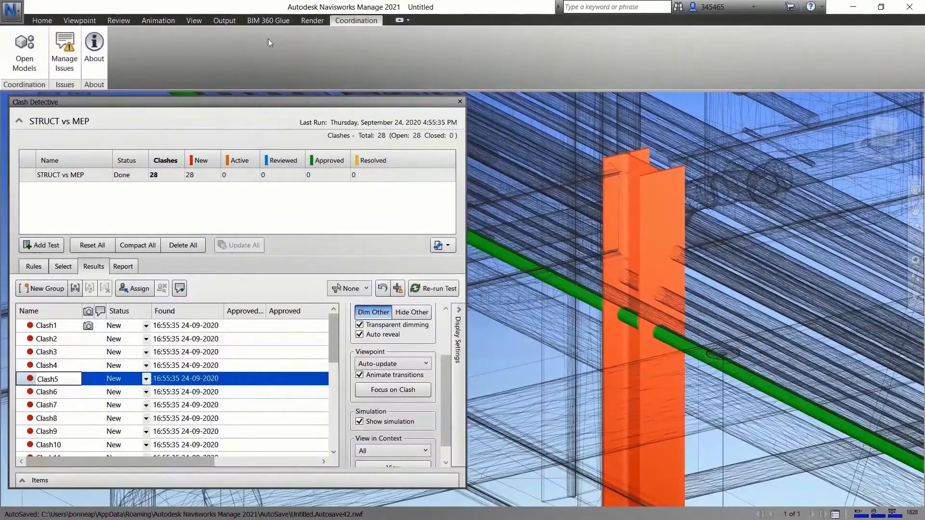
pyautogui.click(66, 64)
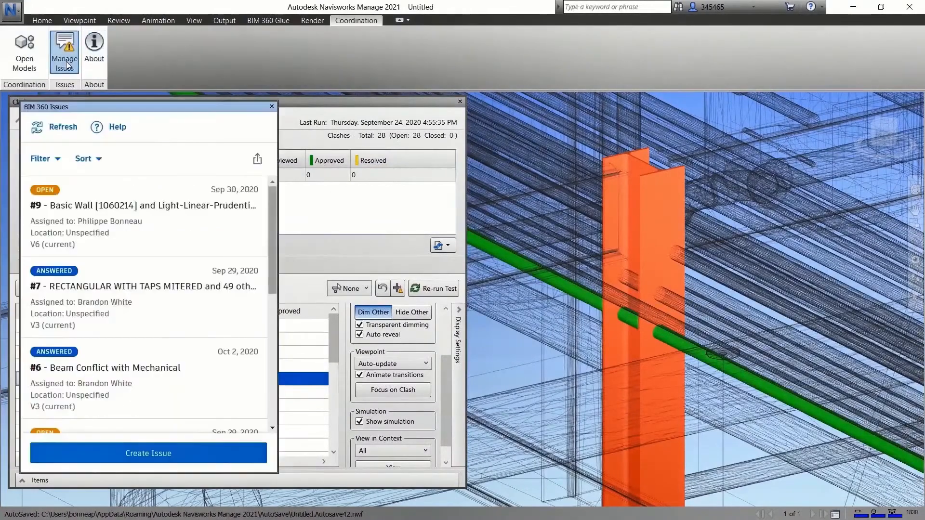
pyautogui.click(201, 453)
pyautogui.click(634, 322)
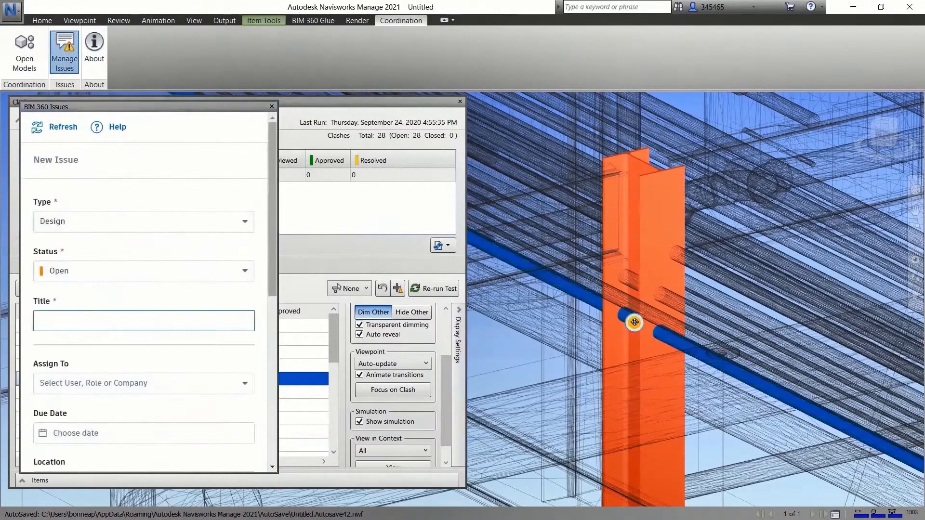
# Step: Set the new issue's type to Coordination > Clash and title it "Steel Column Conflict with Mechanical Component"
pyautogui.click(155, 221)
pyautogui.click(72, 302)
pyautogui.click(68, 320)
pyautogui.write('Steel Column Conflict with Mechanical Component')
# Step: Assign the issue to the responsible team member, set its due date to Sep 29, and create it
pyautogui.scroll(-3, 272, 292)
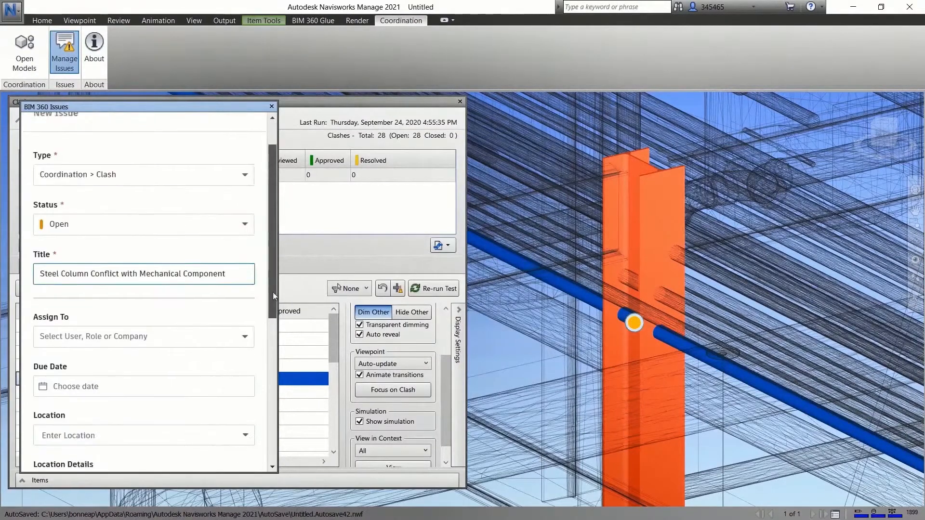
pyautogui.click(245, 279)
pyautogui.click(68, 350)
pyautogui.click(97, 324)
pyautogui.click(68, 444)
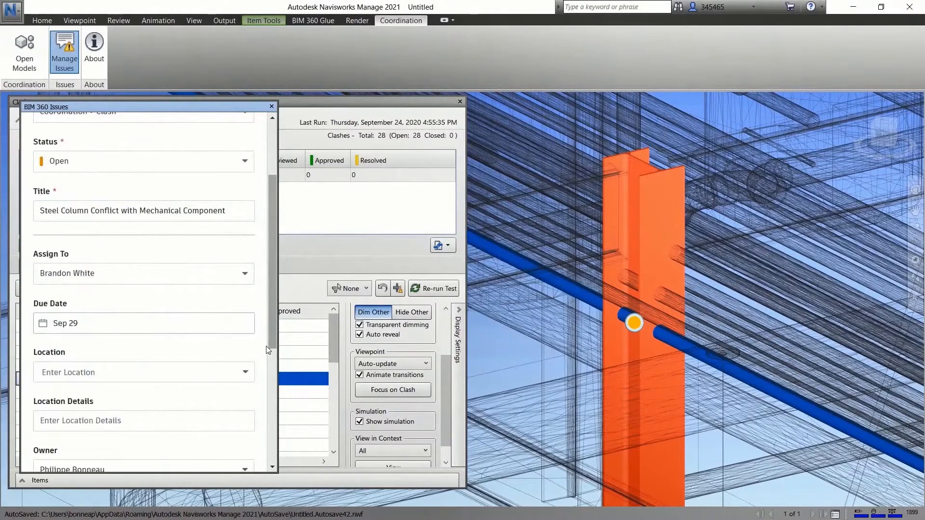
pyautogui.scroll(-5, 273, 425)
pyautogui.scroll(-2, 272, 425)
pyautogui.click(241, 455)
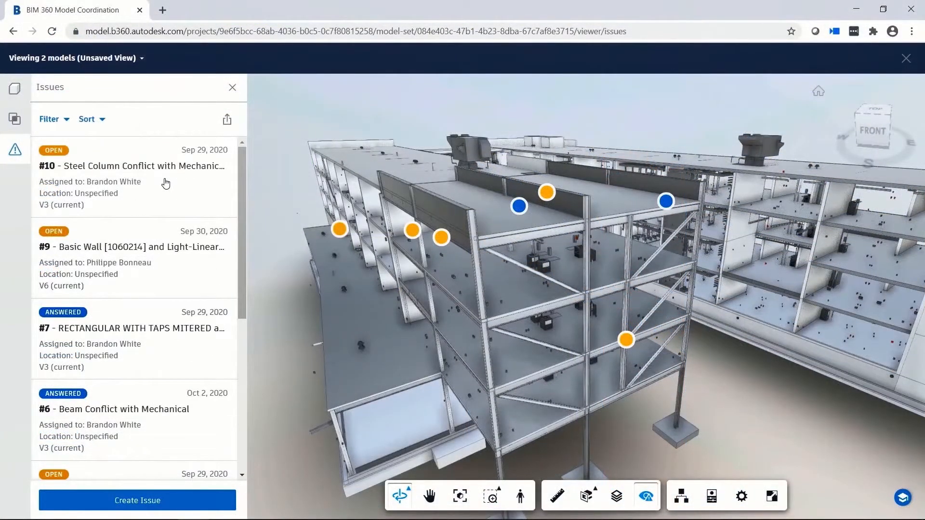
# Step: In BIM 360 Model Coordination, open issue #10, review its activity and uploaded photo, and show all objects around the clash
pyautogui.click(165, 183)
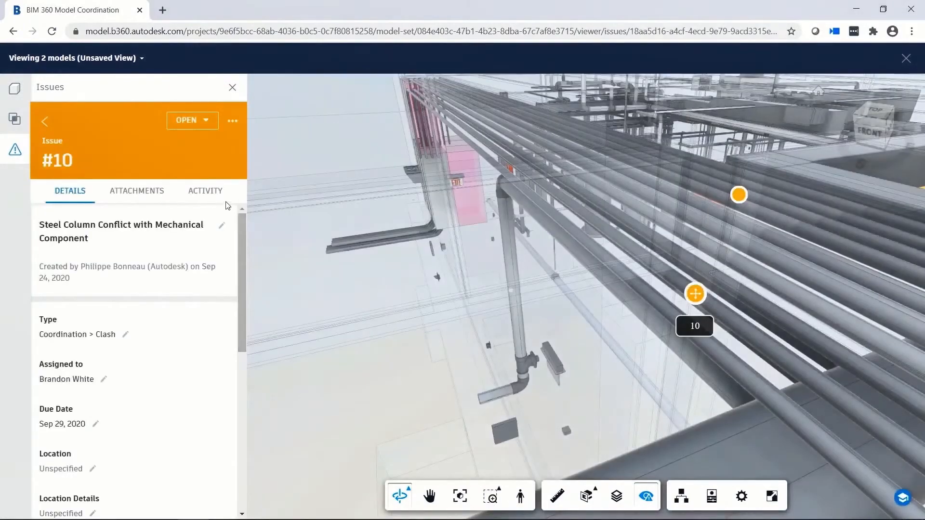
pyautogui.click(215, 194)
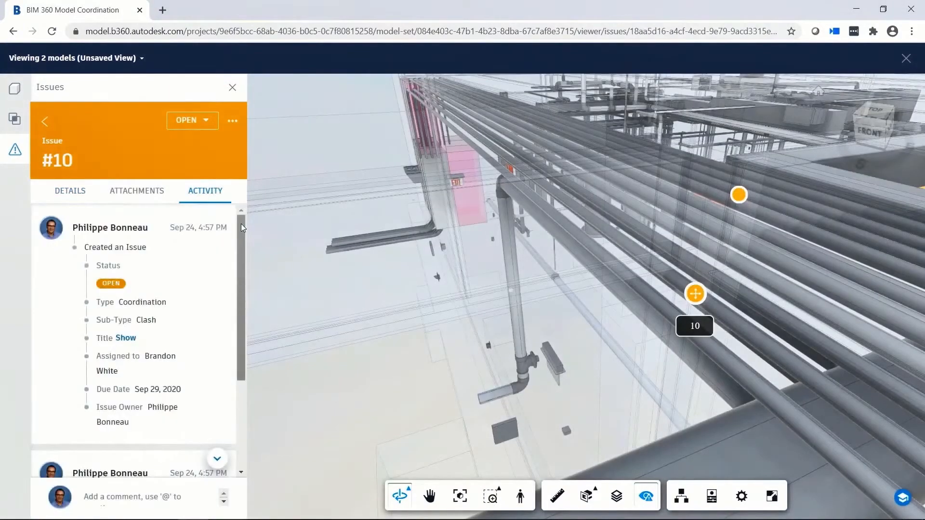
pyautogui.moveTo(241, 223); pyautogui.dragTo(244, 328)
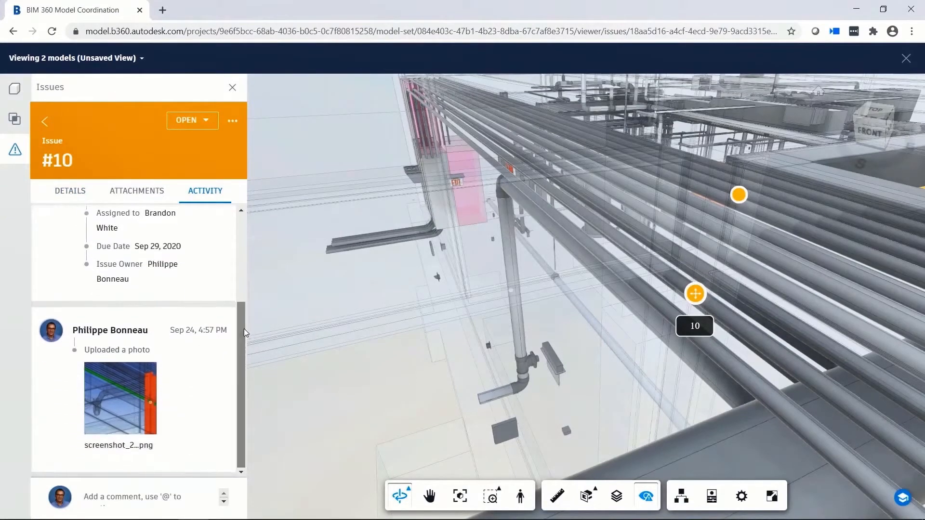
pyautogui.rightClick(561, 323)
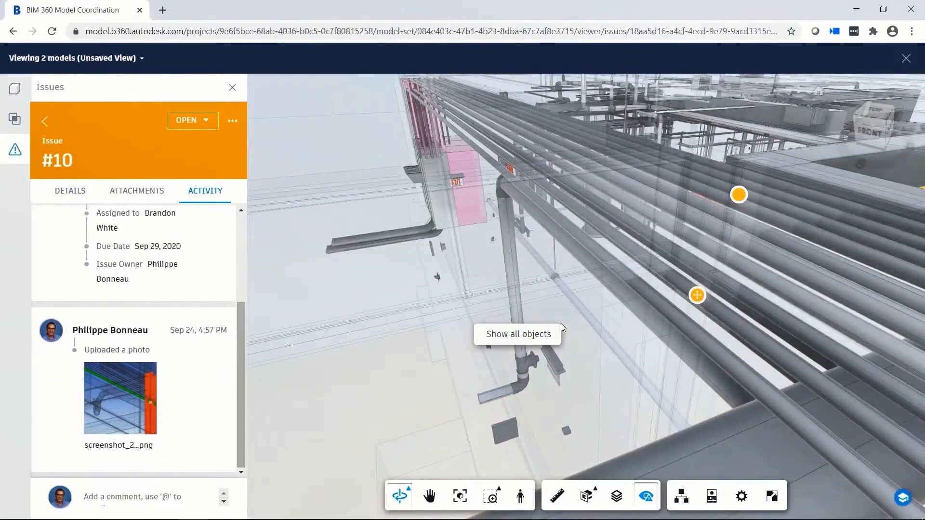
pyautogui.click(552, 336)
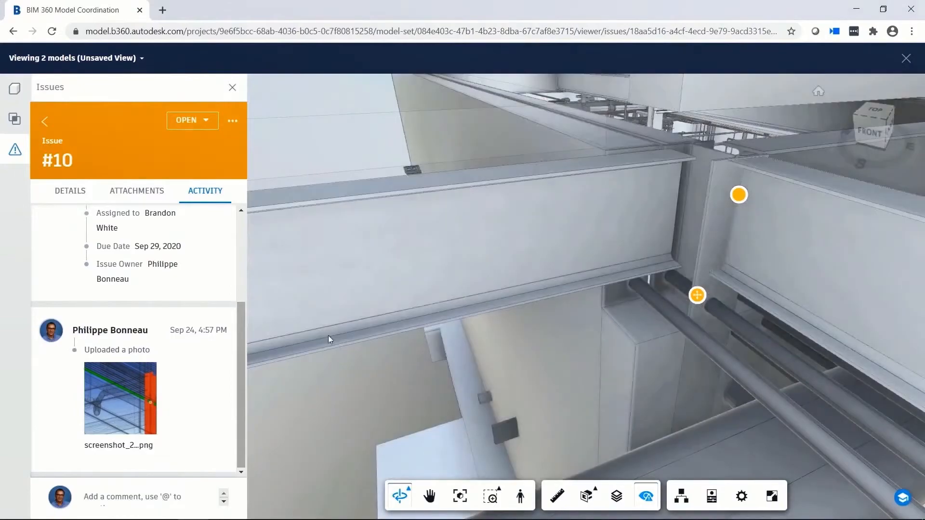